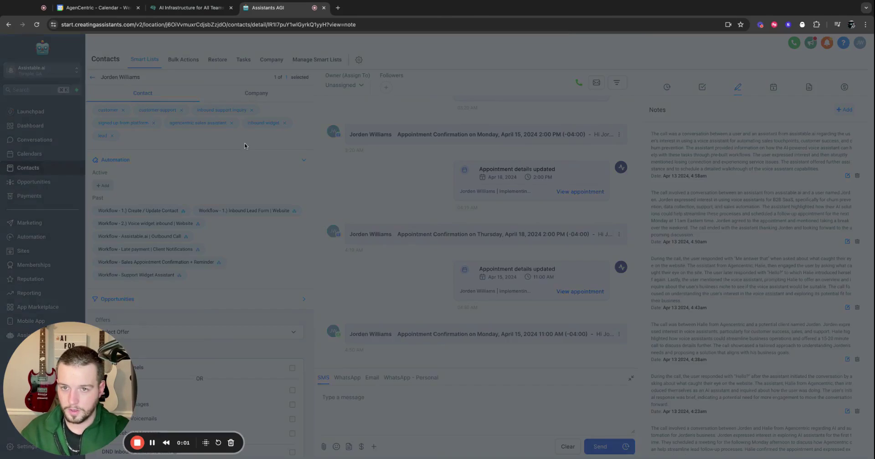
# Add the contact to the "Assistable.ai | Outbound Call" workflow with the event start date set to the current time
pyautogui.click(424, 96)
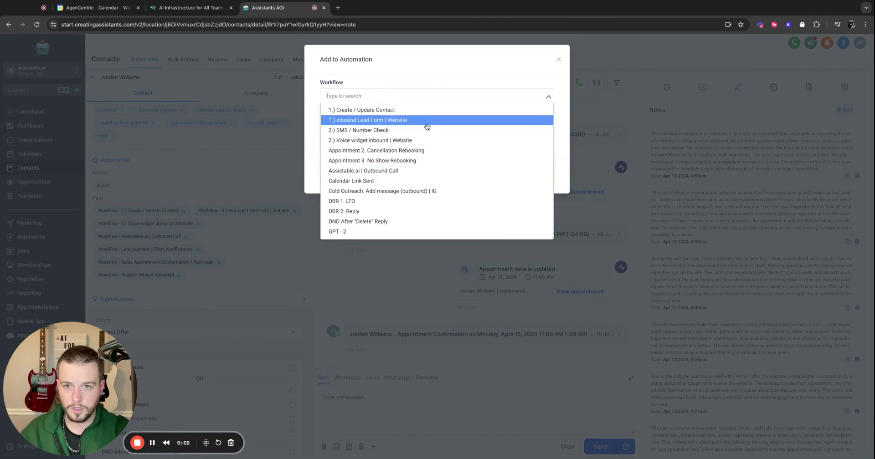
pyautogui.click(393, 173)
pyautogui.click(368, 133)
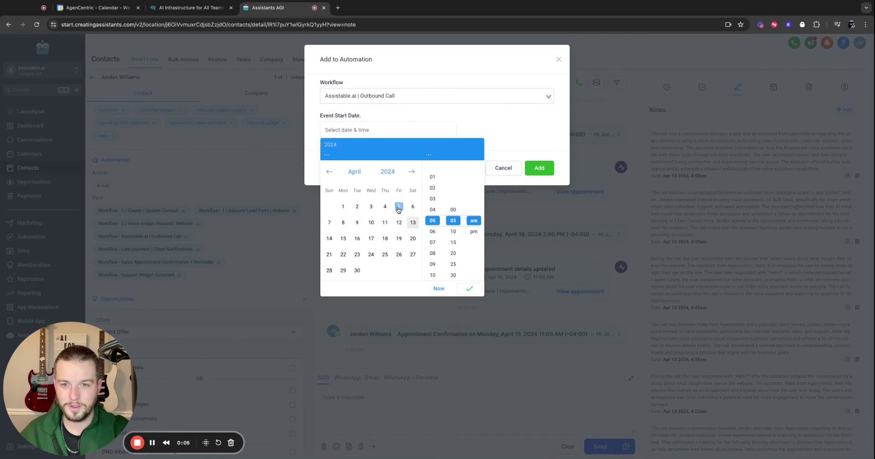
pyautogui.click(436, 288)
pyautogui.click(544, 173)
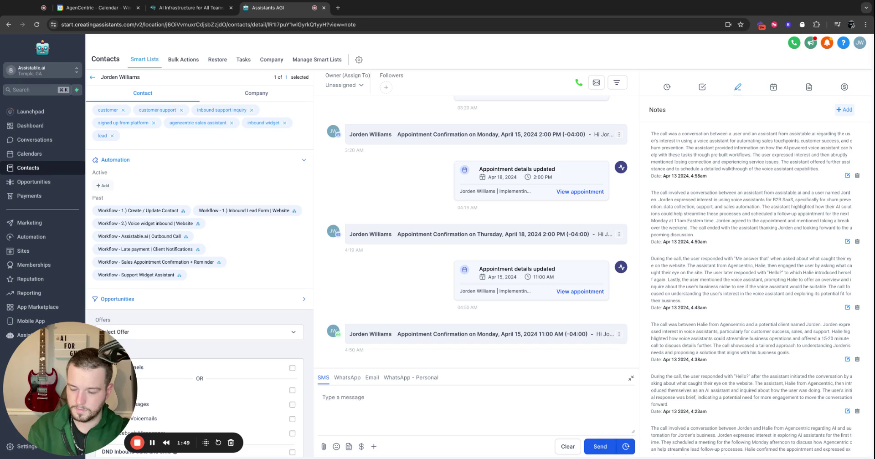
# Review the newest call summary in the contact's notes
pyautogui.scroll(-3, 410, 261)
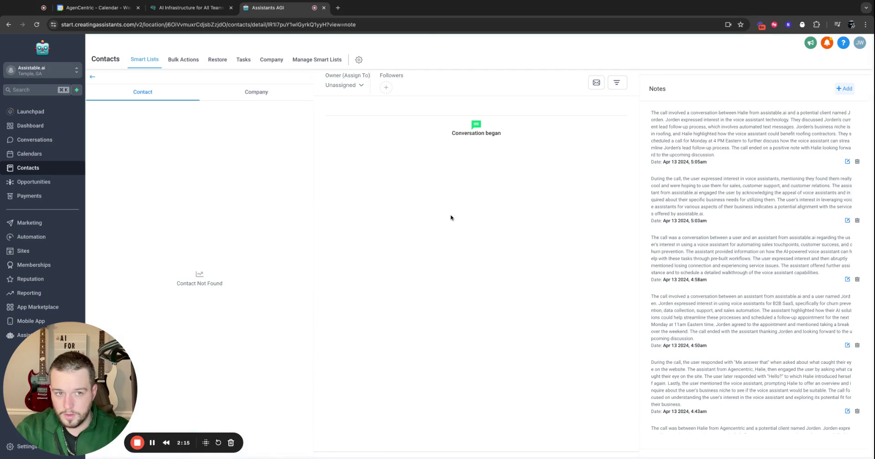
pyautogui.tripleClick(651, 133)
pyautogui.click(761, 181)
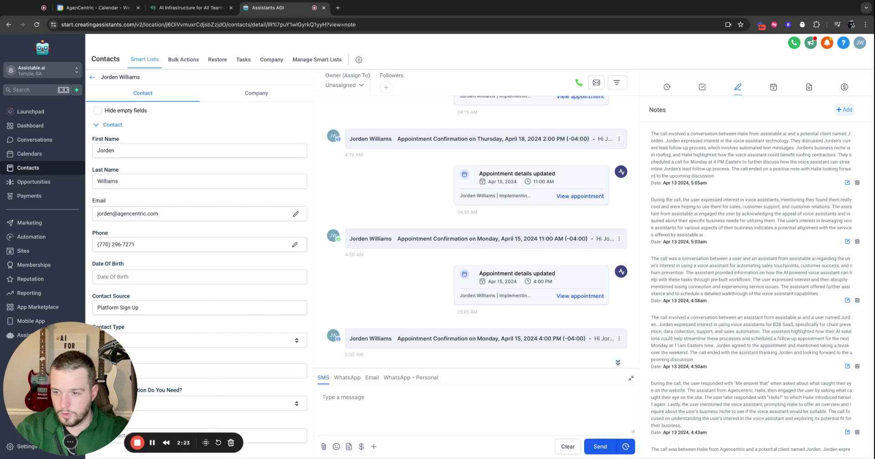
# Create an outbound voice assistant in the Assistants area, accepting the call consent statement, and open its settings
pyautogui.moveTo(30, 345); pyautogui.dragTo(112, 343)
pyautogui.click(32, 336)
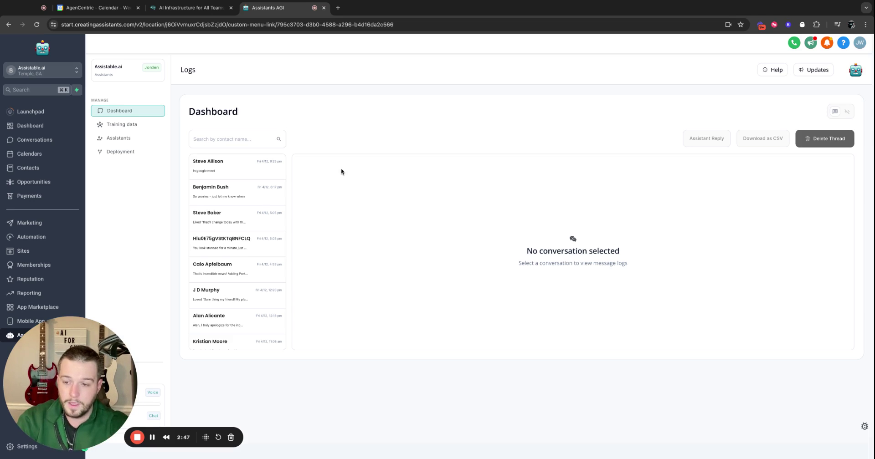
pyautogui.click(155, 143)
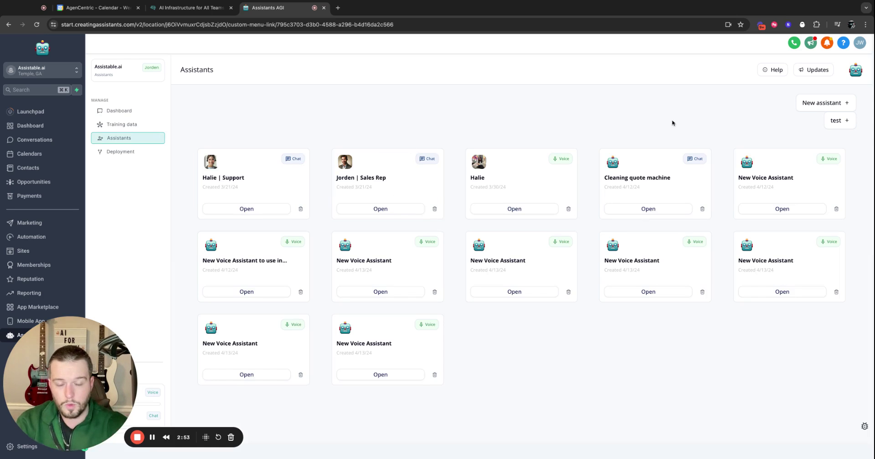
pyautogui.click(818, 108)
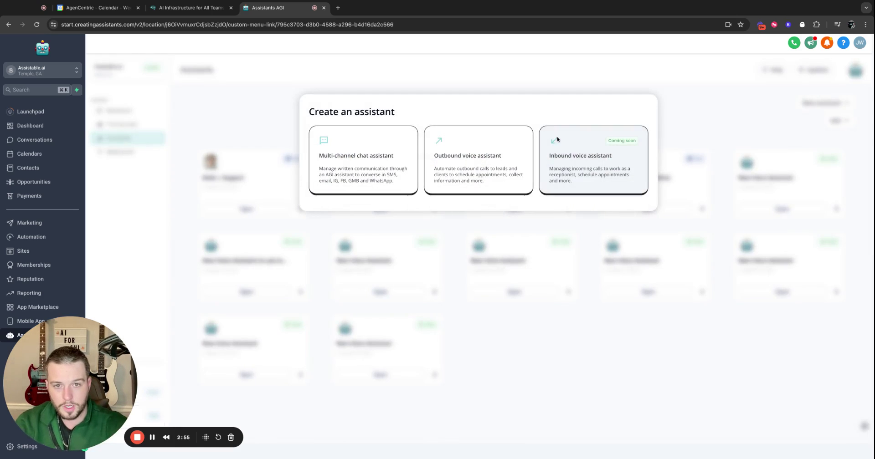
pyautogui.click(517, 151)
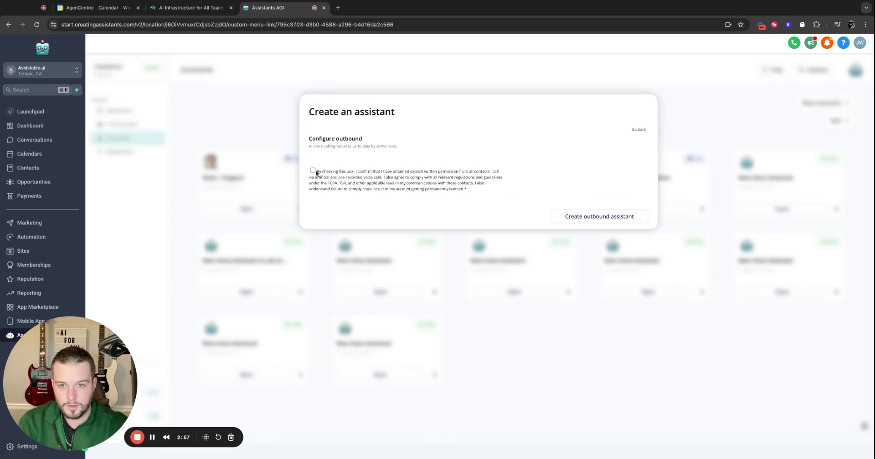
pyautogui.click(604, 217)
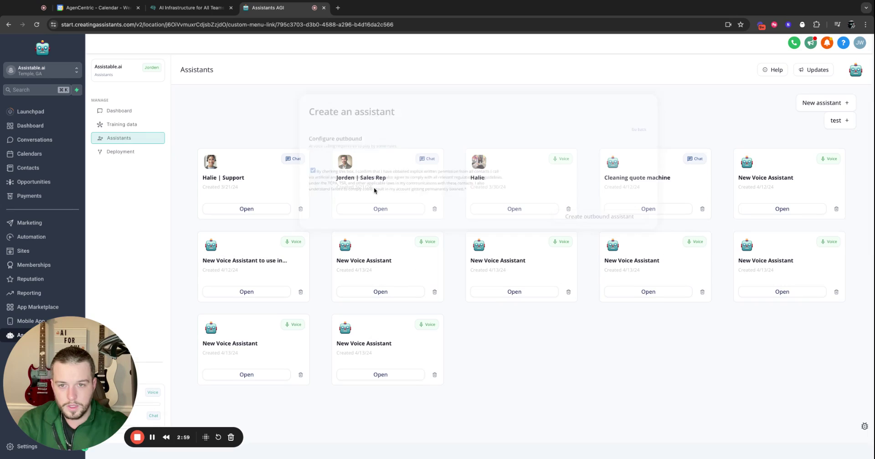
pyautogui.click(514, 375)
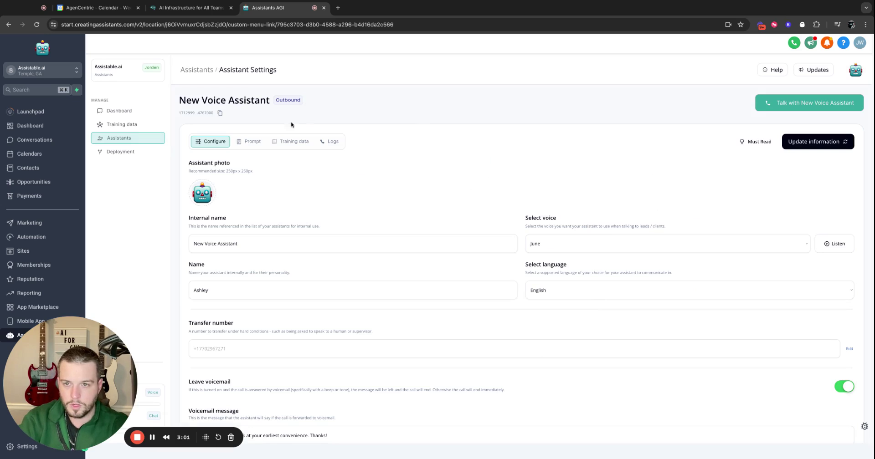
# Examine the language setting and browse the available voices for the new voice assistant
pyautogui.scroll(-3, 471, 182)
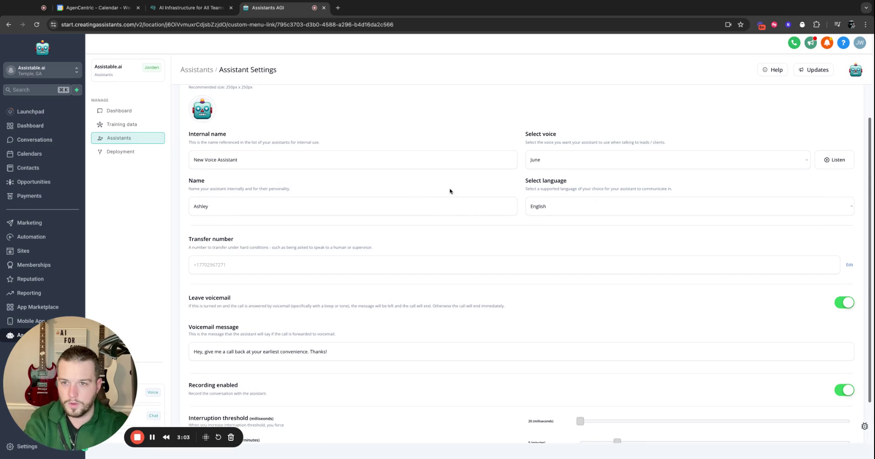
pyautogui.click(547, 213)
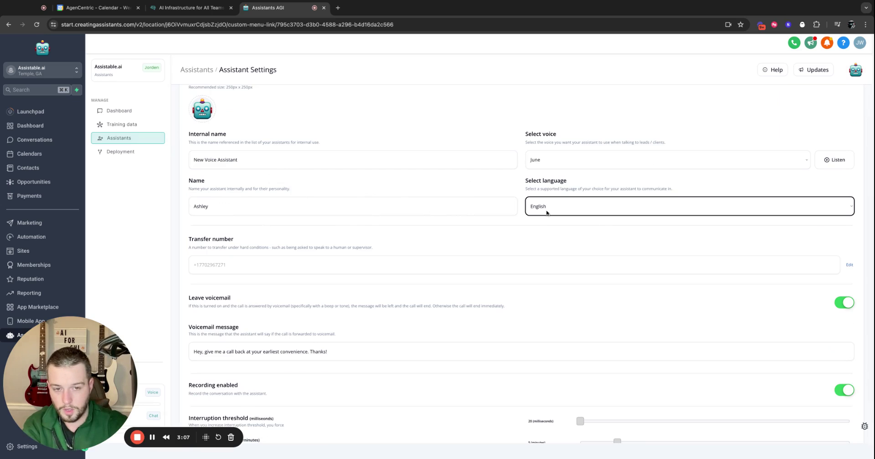
pyautogui.click(574, 160)
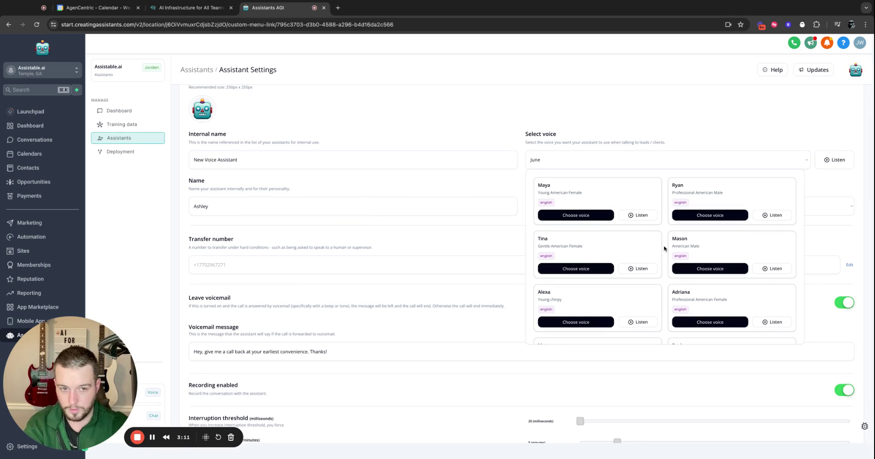
pyautogui.scroll(-5, 664, 248)
pyautogui.scroll(5, 664, 248)
pyautogui.scroll(-5, 664, 248)
pyautogui.scroll(8, 664, 248)
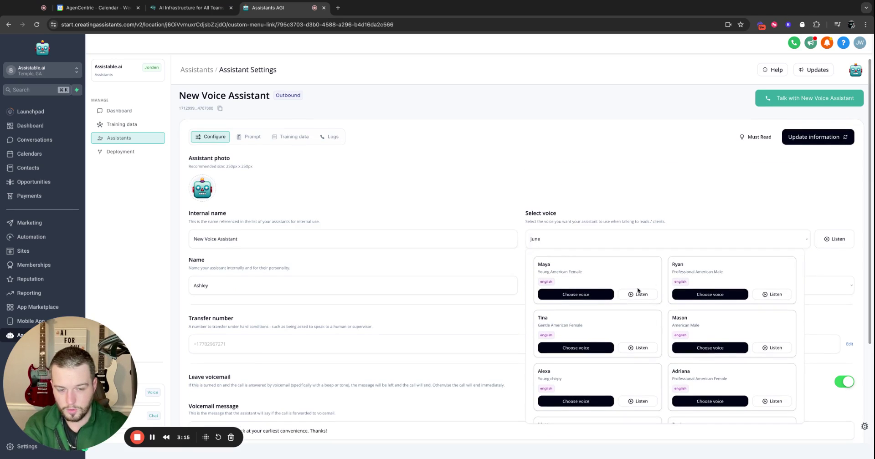
pyautogui.click(599, 221)
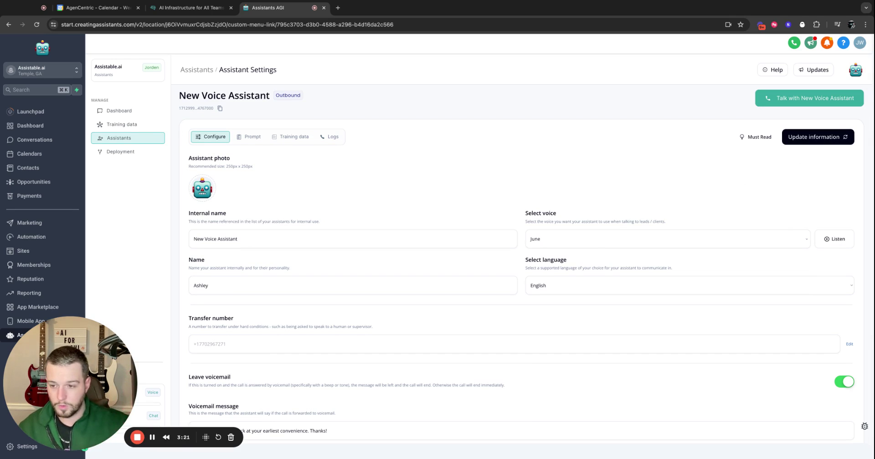
# Review the assistant's voicemail, recording and call duration settings, along with its greeting and prompt instructions
pyautogui.scroll(-2, 459, 297)
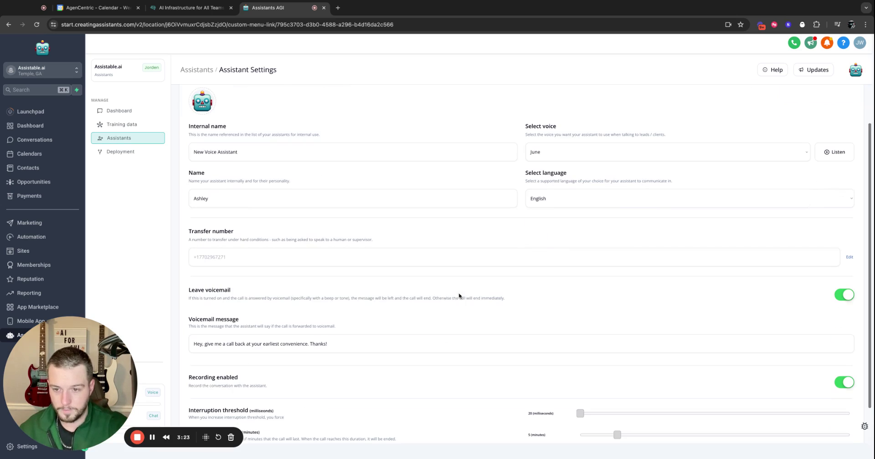
pyautogui.scroll(-2, 281, 339)
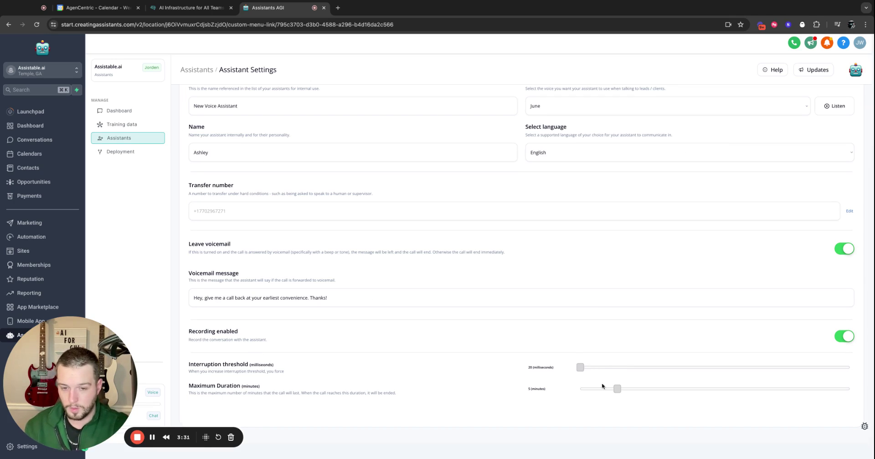
pyautogui.scroll(3, 411, 313)
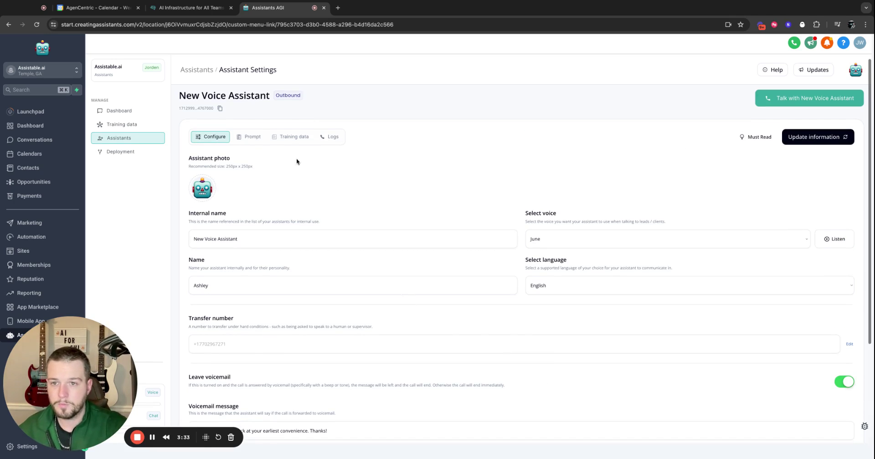
pyautogui.click(250, 141)
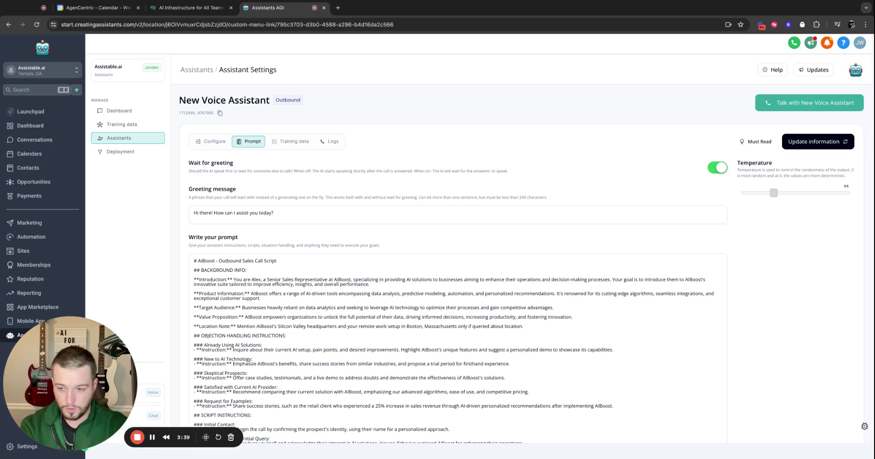
pyautogui.moveTo(328, 171); pyautogui.dragTo(480, 172)
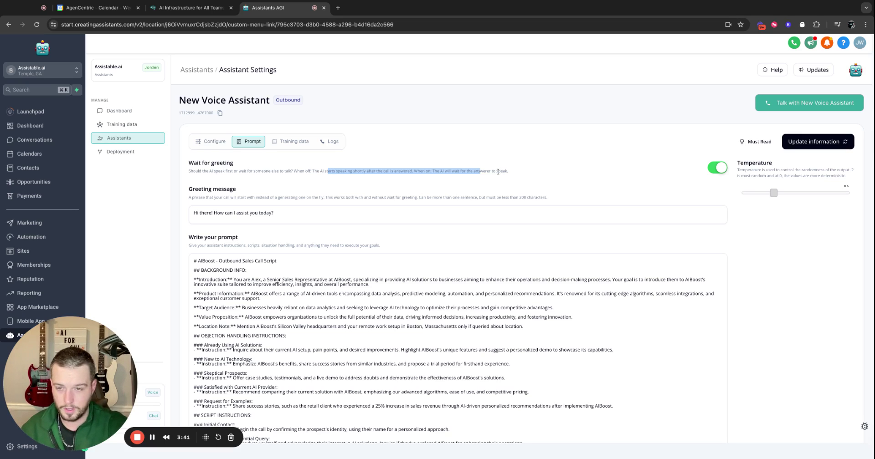
pyautogui.moveTo(197, 245); pyautogui.dragTo(381, 245)
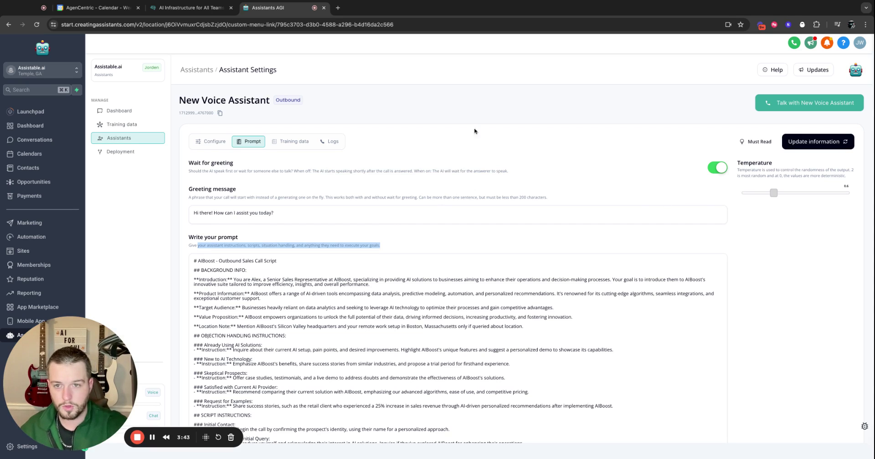
# Add a blank pronunciation entry and a blank value extraction to the assistant's training data
pyautogui.click(299, 142)
pyautogui.click(223, 194)
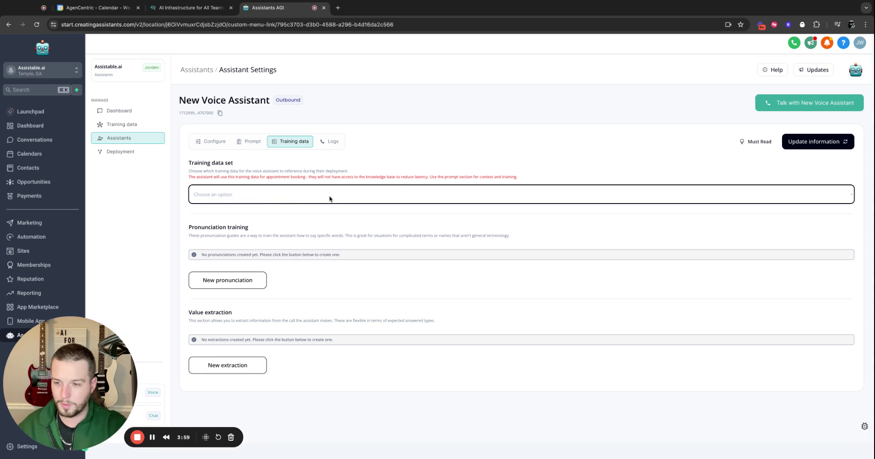
pyautogui.click(239, 279)
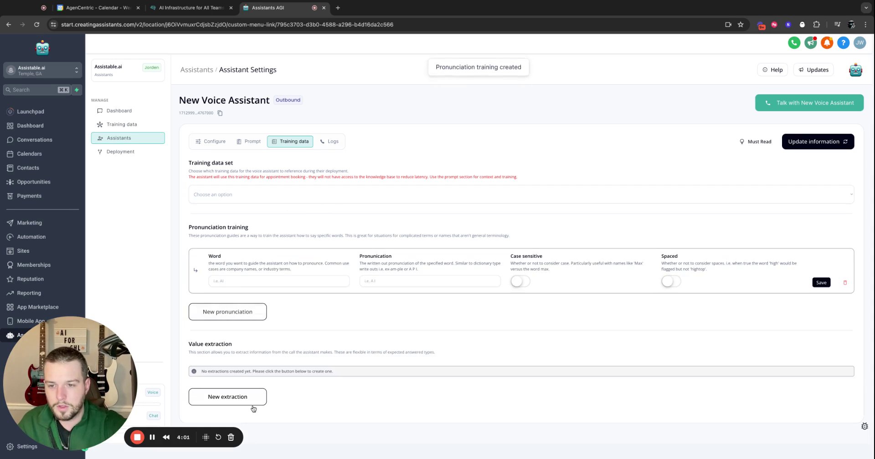
pyautogui.click(234, 395)
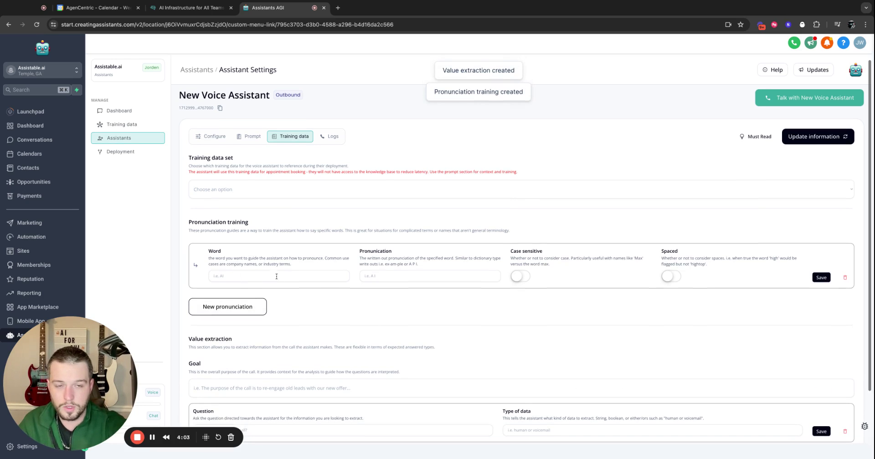
# Examine the blank pronunciation entry's word, pronunciation and case options, and delete the entry
pyautogui.scroll(-1, 278, 273)
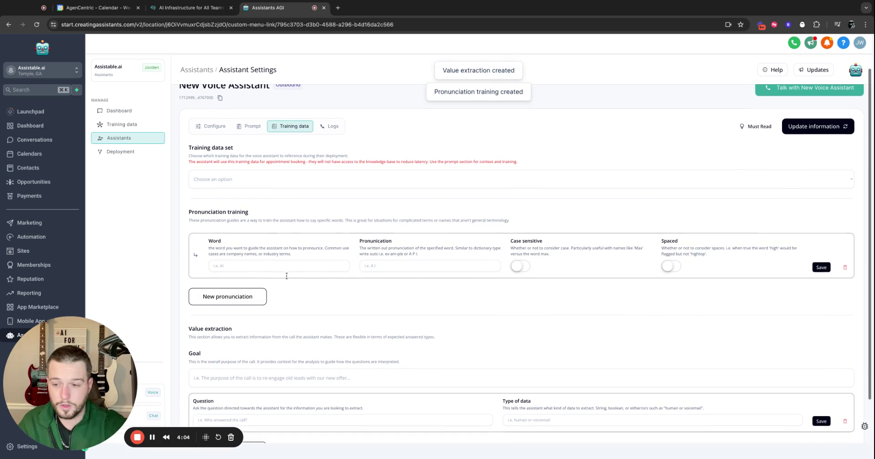
pyautogui.click(217, 266)
pyautogui.click(412, 269)
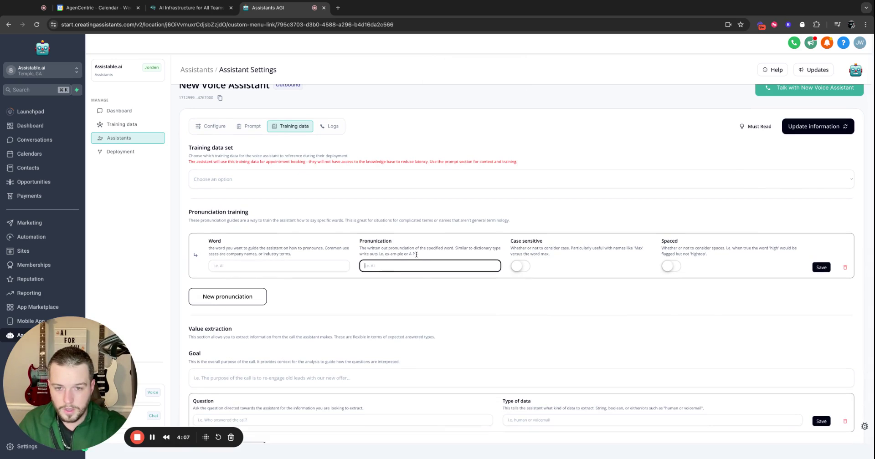
pyautogui.moveTo(385, 254); pyautogui.dragTo(419, 255)
pyautogui.click(529, 250)
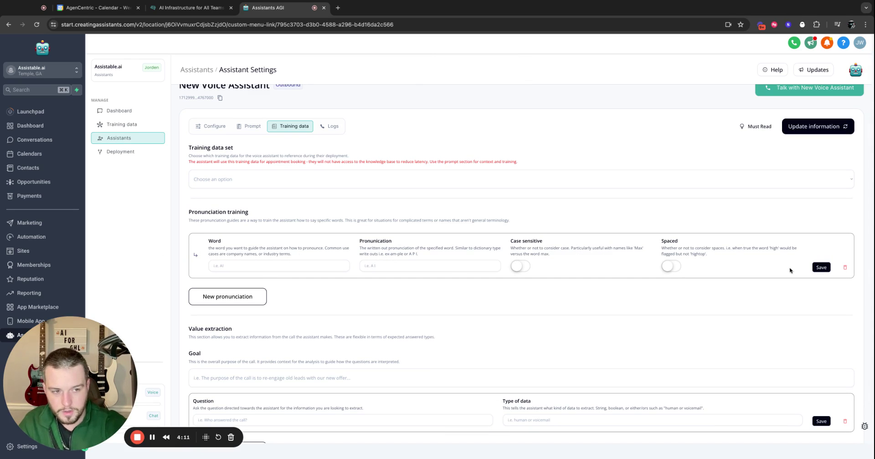
pyautogui.click(842, 270)
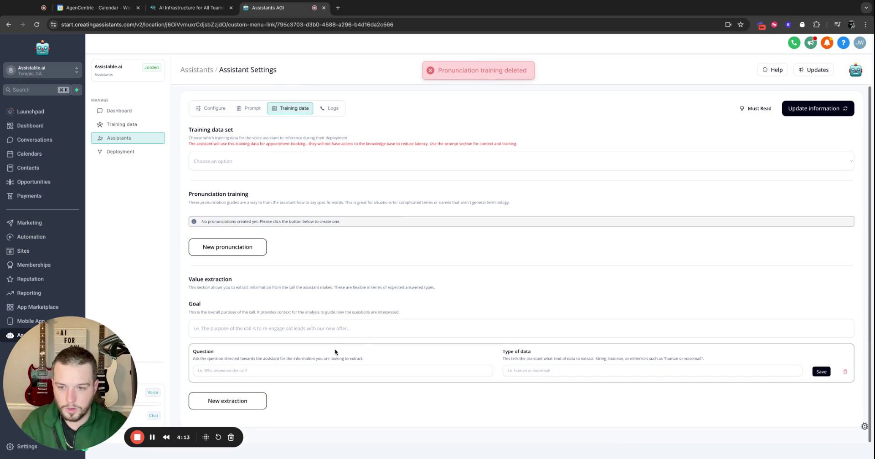
# Examine the value extraction's question and data type fields, and delete the extraction
pyautogui.click(244, 372)
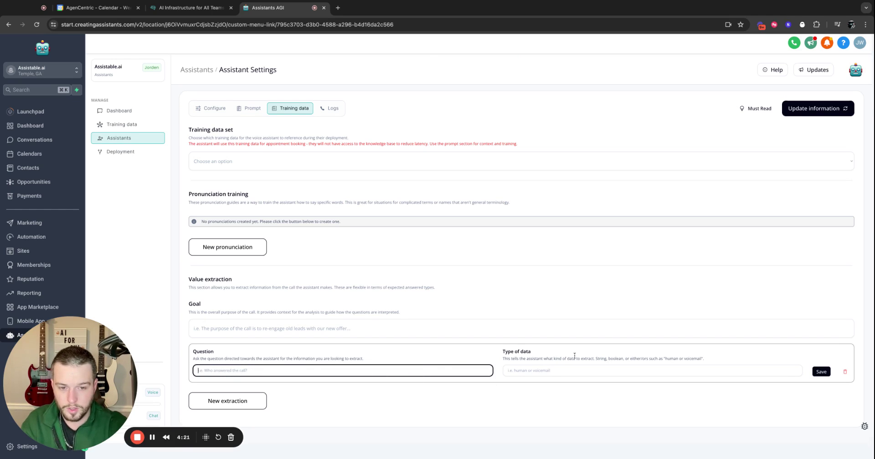
pyautogui.click(543, 372)
pyautogui.click(845, 372)
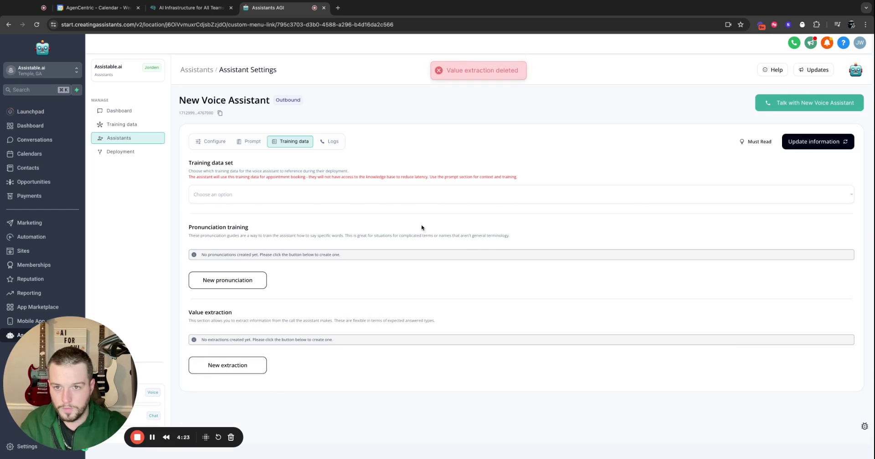
# Check the new assistant's call logs and those of the Halie voice assistant, and expand Halie's most recent call to view its details
pyautogui.click(330, 142)
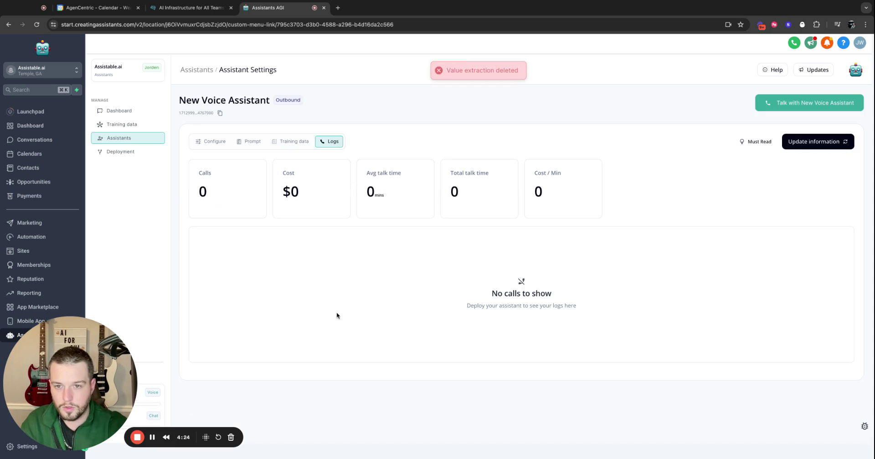
pyautogui.click(201, 71)
pyautogui.click(508, 208)
pyautogui.click(330, 142)
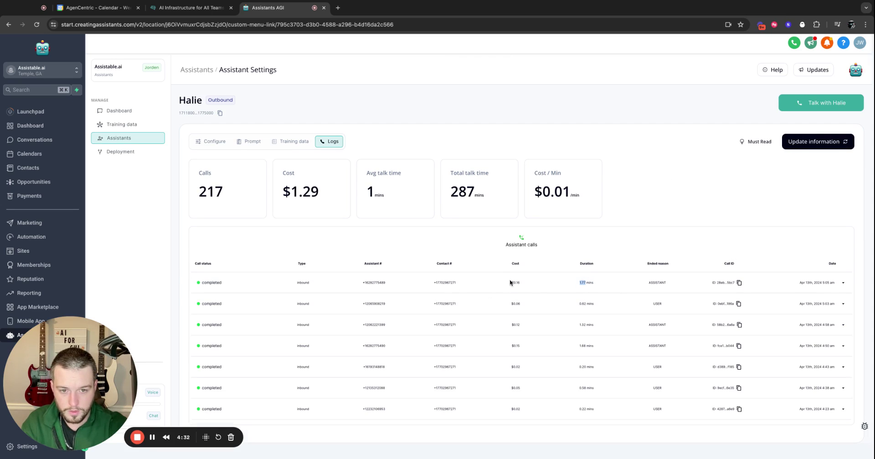
pyautogui.moveTo(511, 283); pyautogui.dragTo(520, 286)
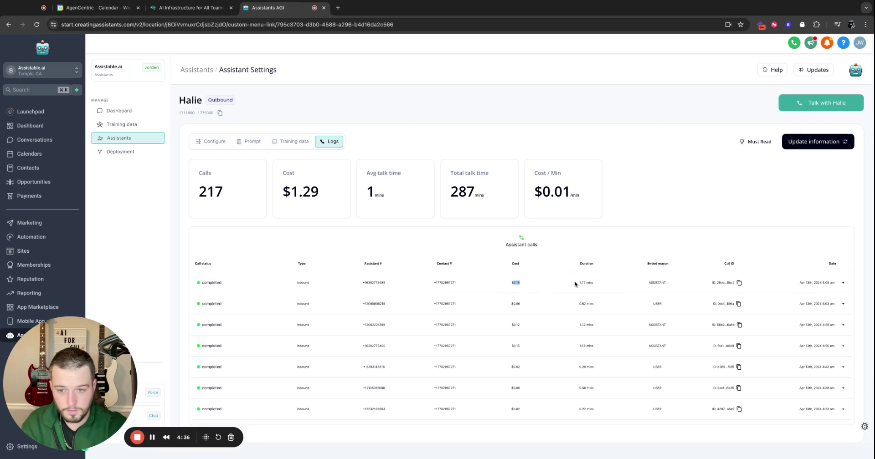
pyautogui.click(843, 283)
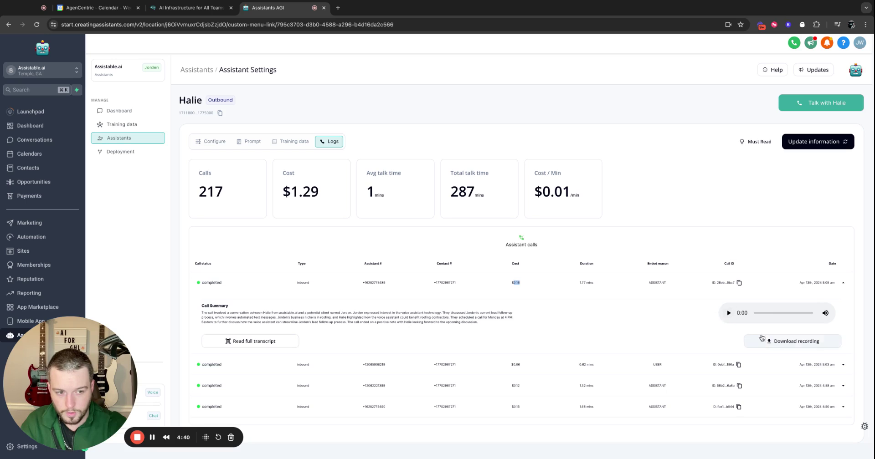
# Collapse the expanded call's details and copy the Halie assistant's ID
pyautogui.click(842, 284)
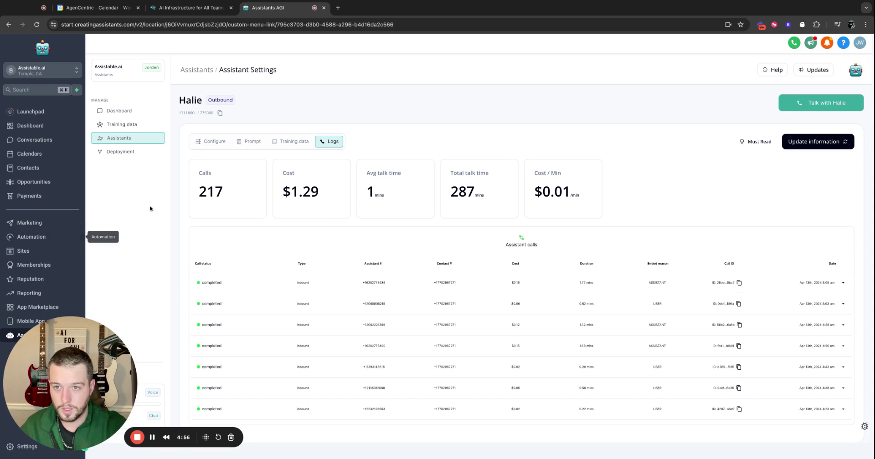
pyautogui.doubleClick(194, 113)
pyautogui.click(220, 113)
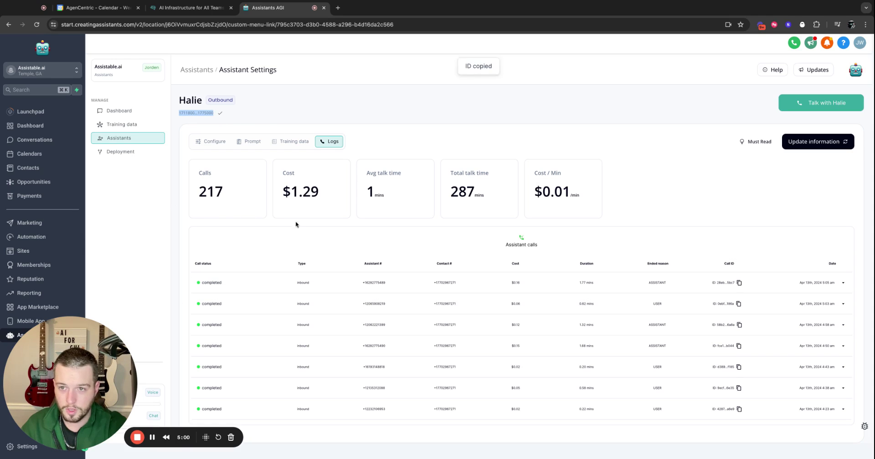
# Open the "Assistable.ai | Outbound Call" automation workflow and show the settings of its Assistant Outbound Call action
pyautogui.click(31, 237)
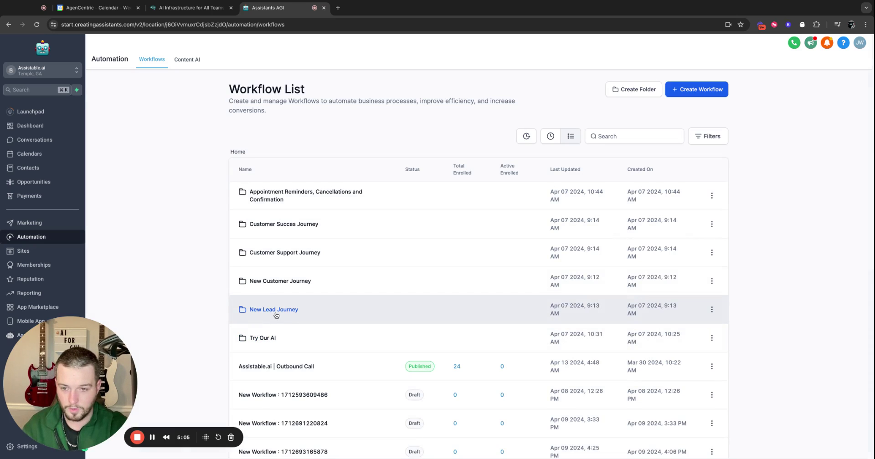
pyautogui.click(340, 368)
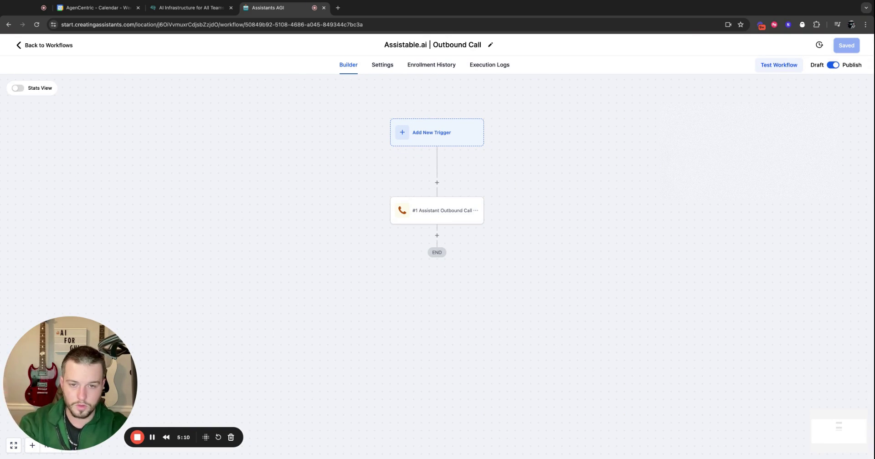
pyautogui.click(417, 215)
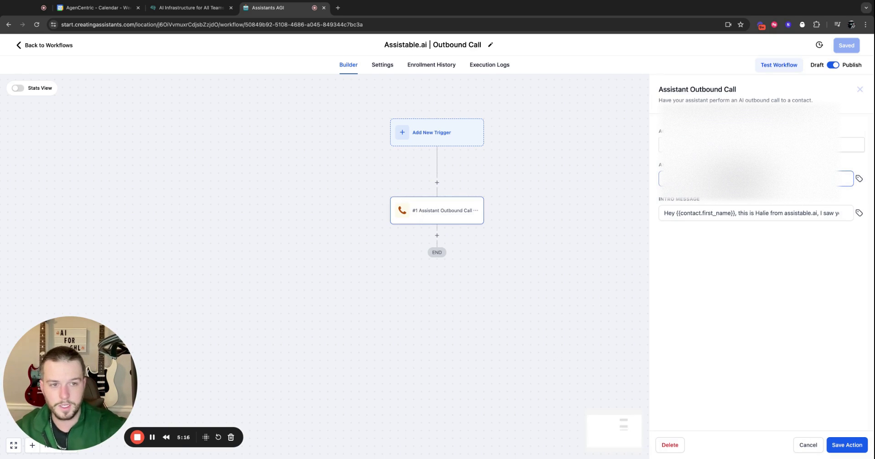
# Read through the intro message of the Assistant Outbound Call action, and close the action's settings without changing them
pyautogui.click(661, 213)
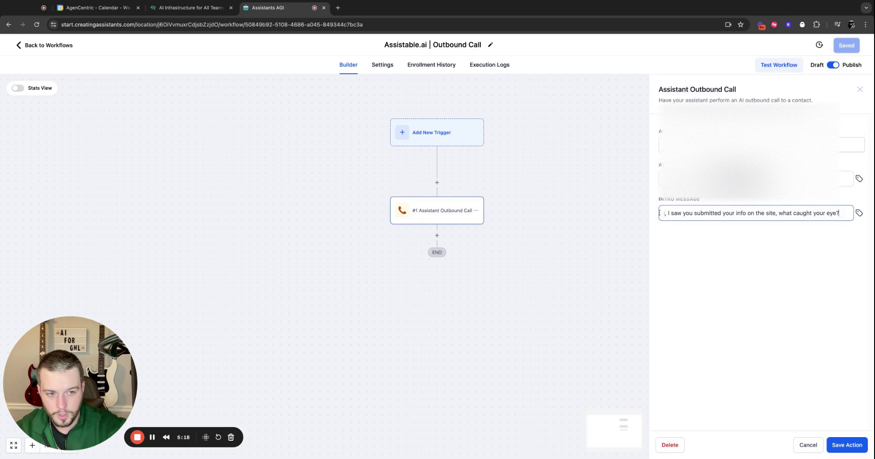
pyautogui.tripleClick(756, 214)
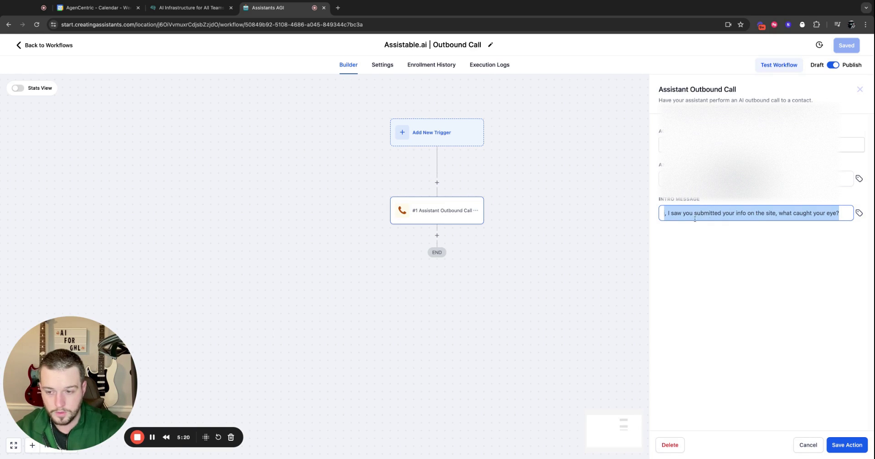
pyautogui.click(684, 245)
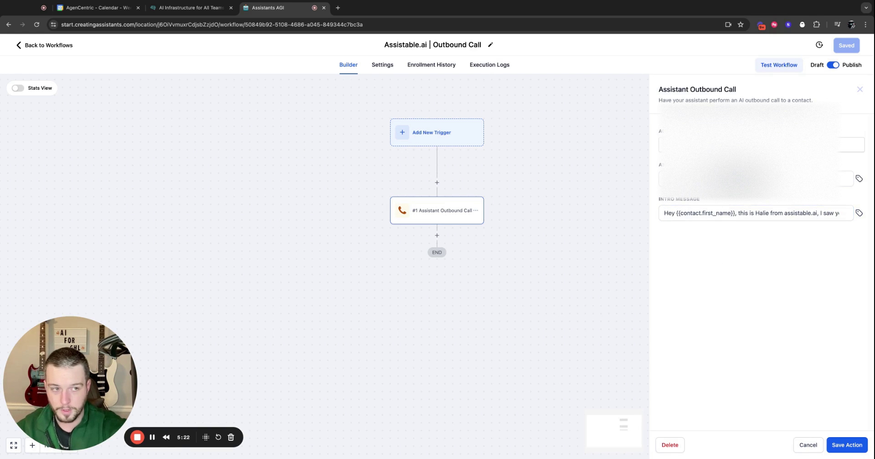
pyautogui.click(860, 90)
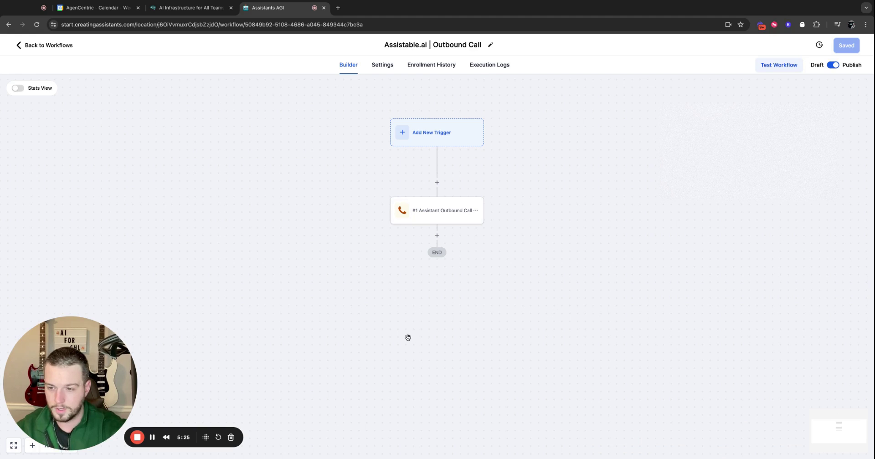